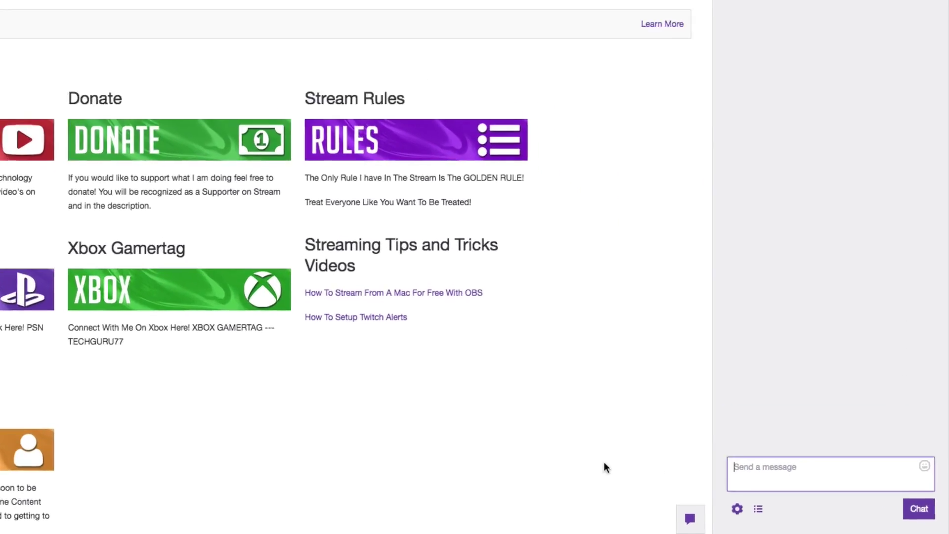
text(/timeo)
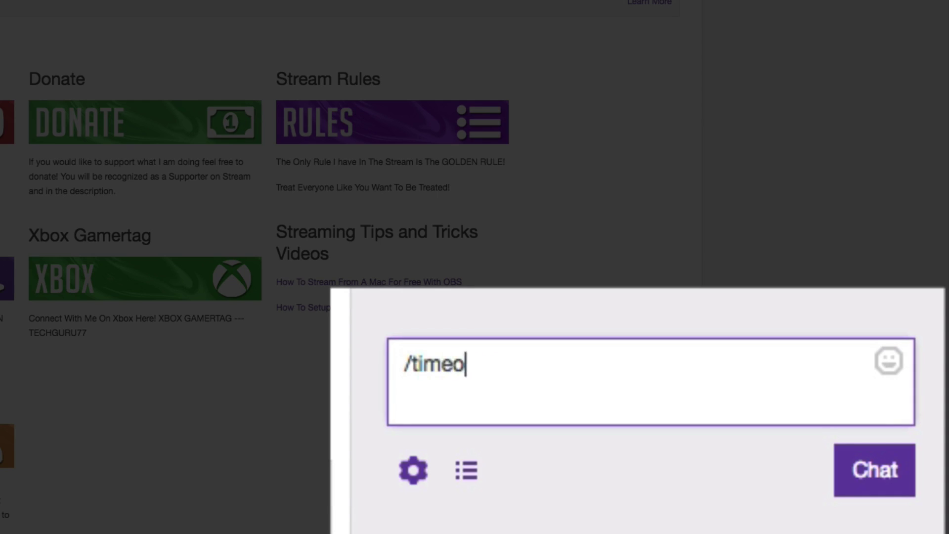
text(ut username)
Send '/timeout 60 username' in chat, getting an invalid-username notice with timeout usage help
key(Return)
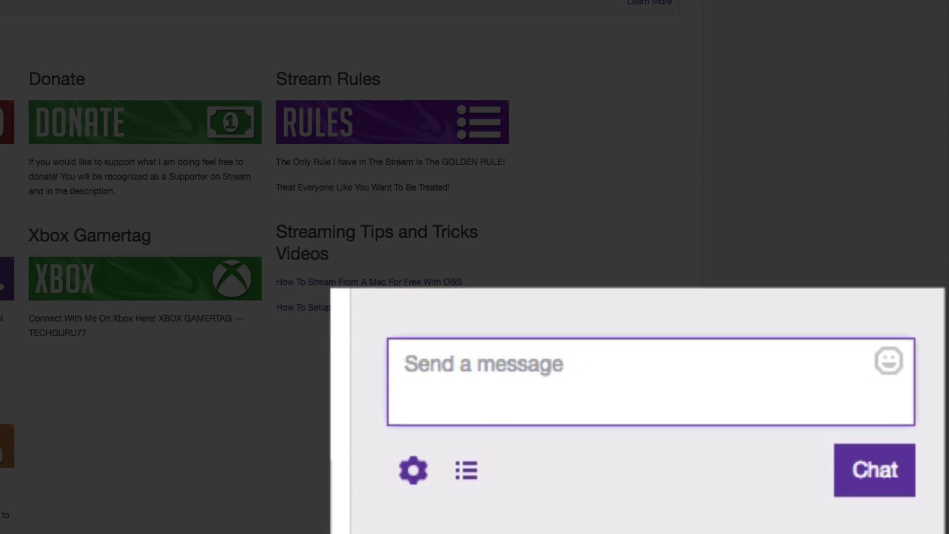
text(t)
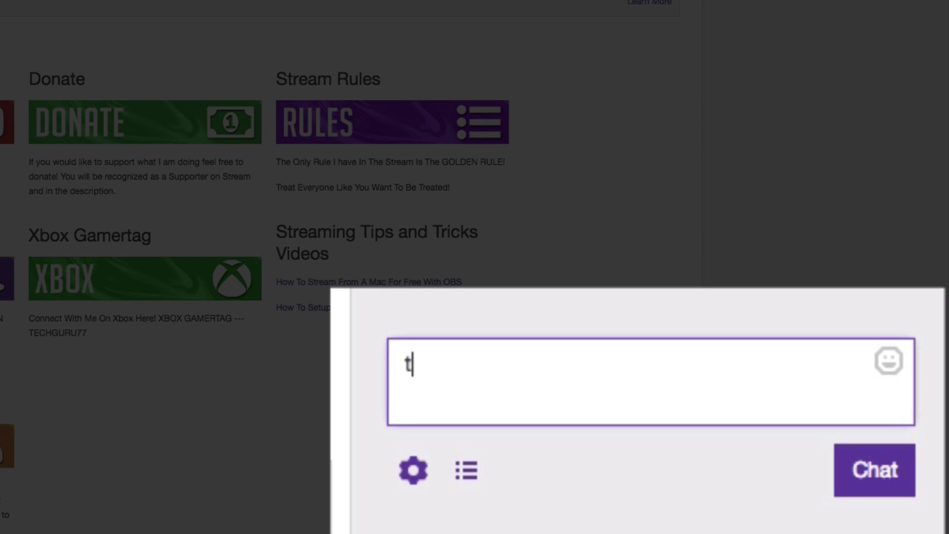
text(imeout)
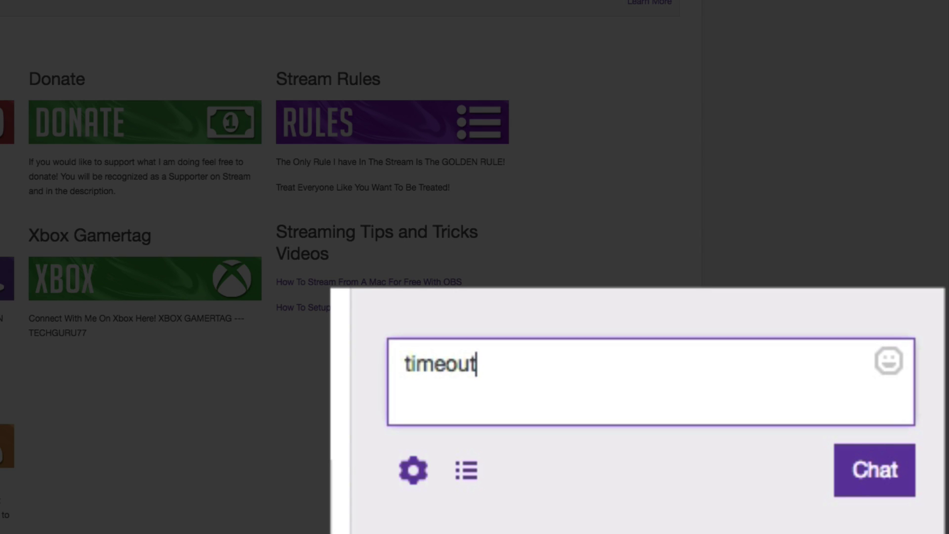
key(BackSpace)
key(BackSpace)
key(BackSpace)
key(BackSpace)
key(BackSpace)
key(BackSpace)
key(BackSpace)
text(/timeout )
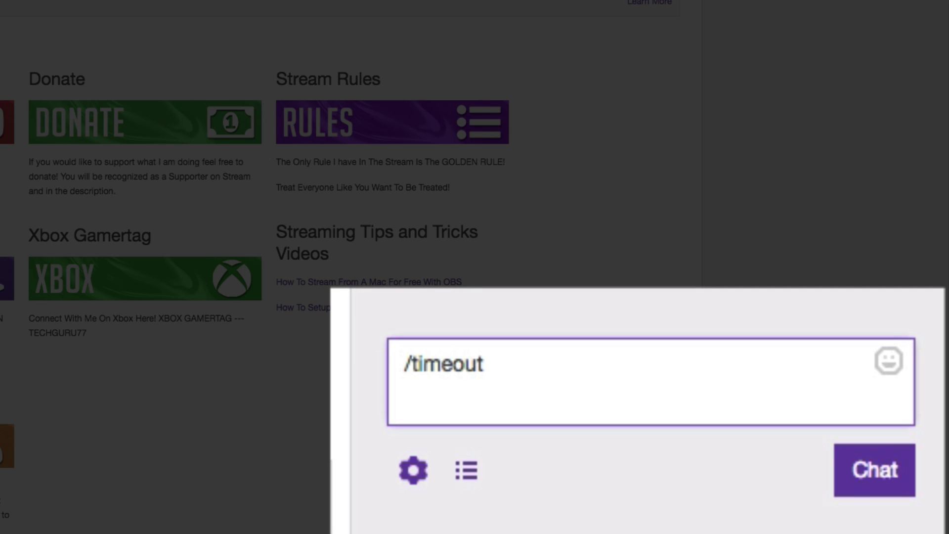
text(60 )
text(username)
key(Return)
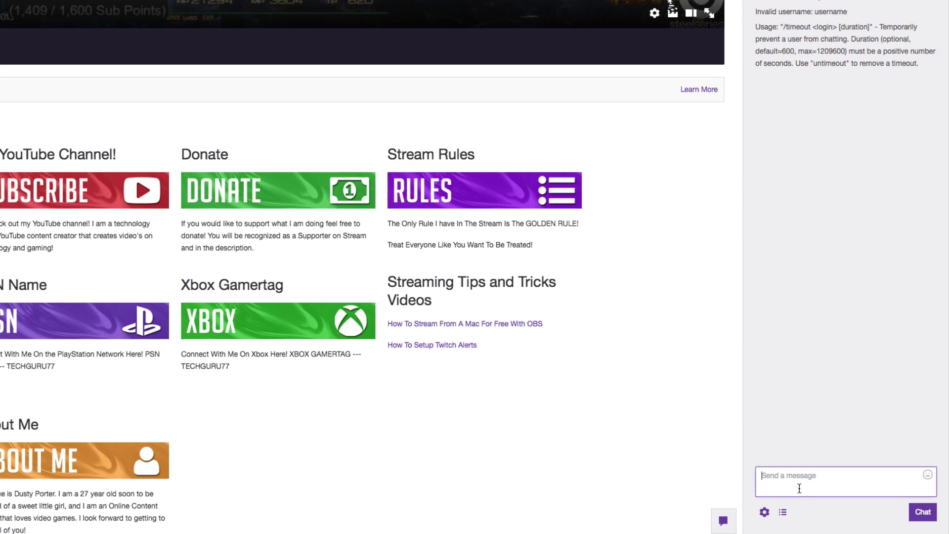
text(Hey)
Post 'Hey' in chat, view that chatter's user card with timeout and ban options, then return to the message box
key(Return)
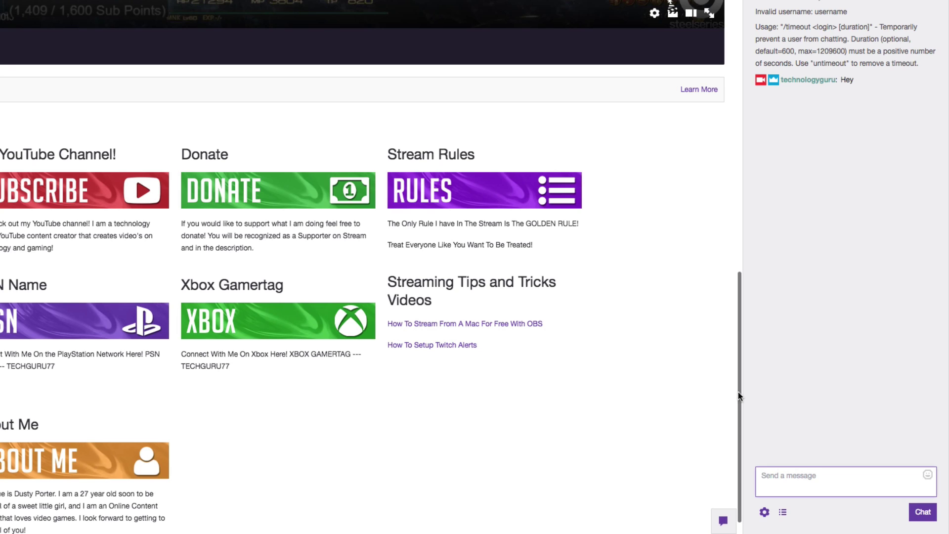
click(806, 81)
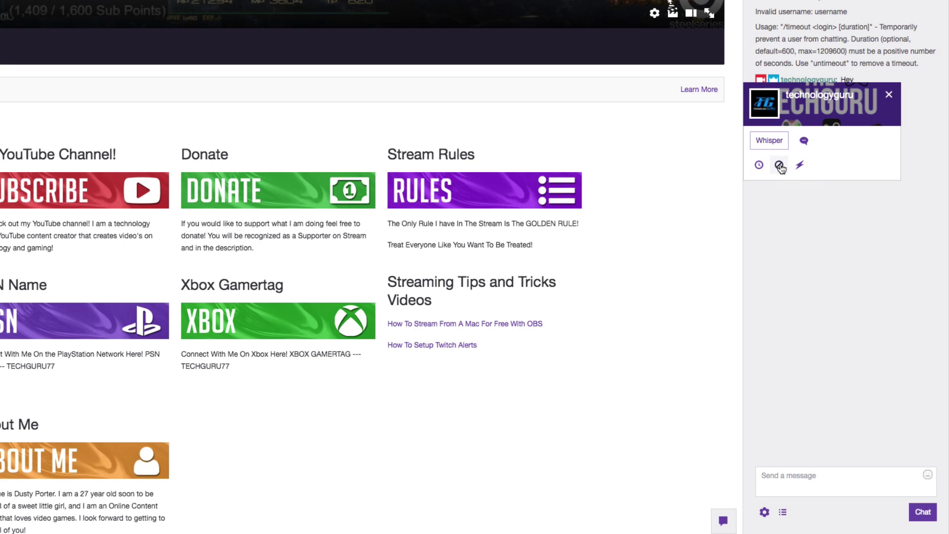
click(888, 97)
click(800, 472)
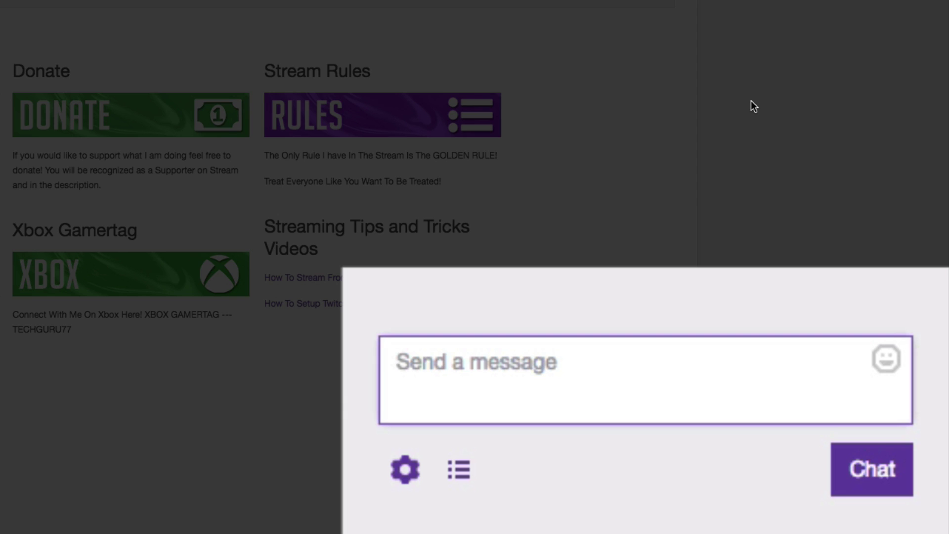
text(/ban username)
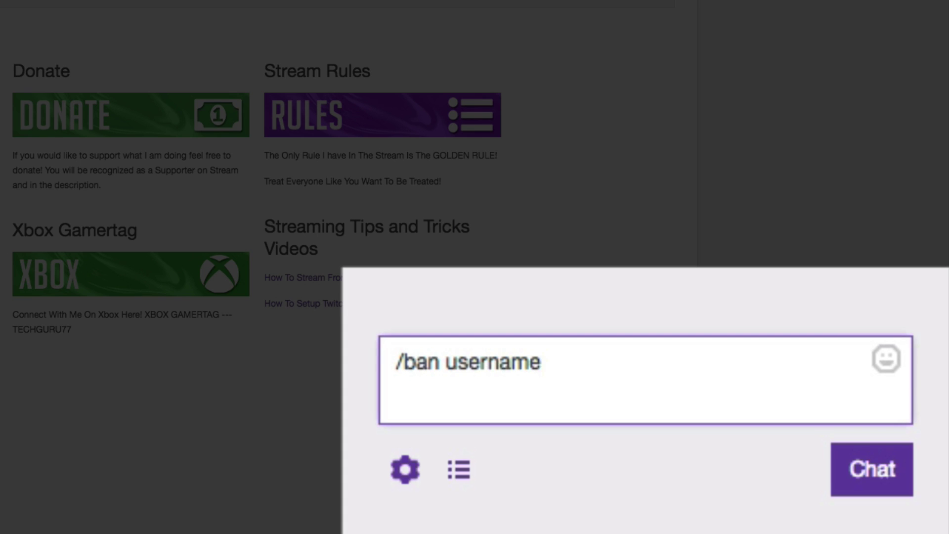
key(Return)
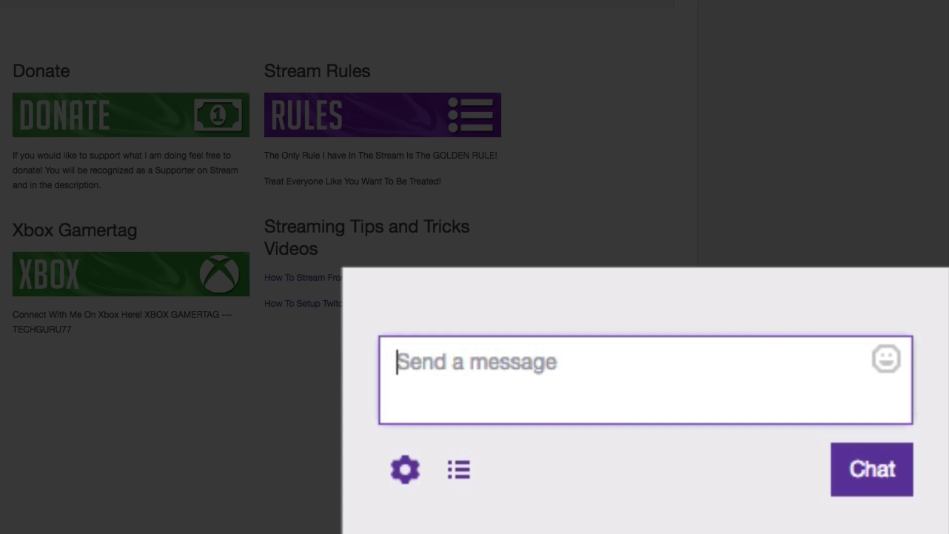
text(/unban username)
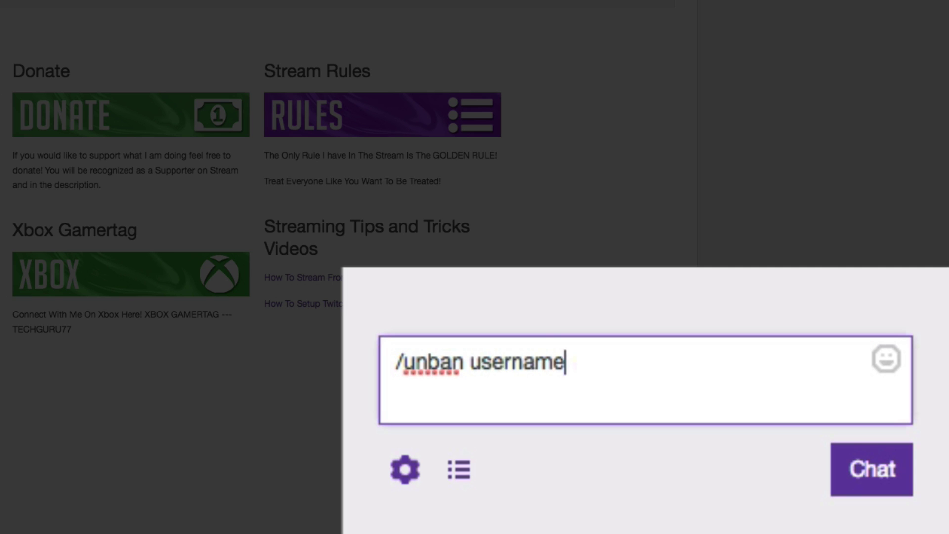
key(ctrl+a)
key(BackSpace)
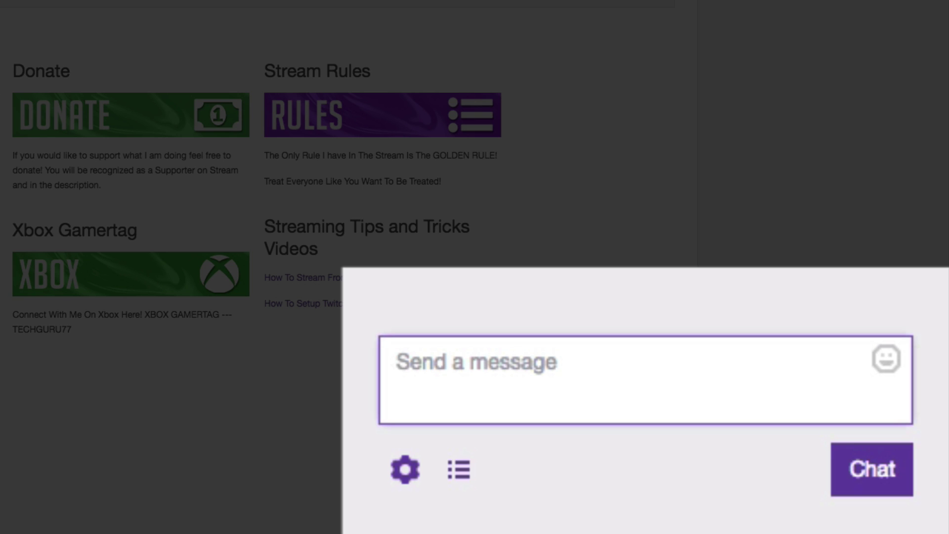
text(/)
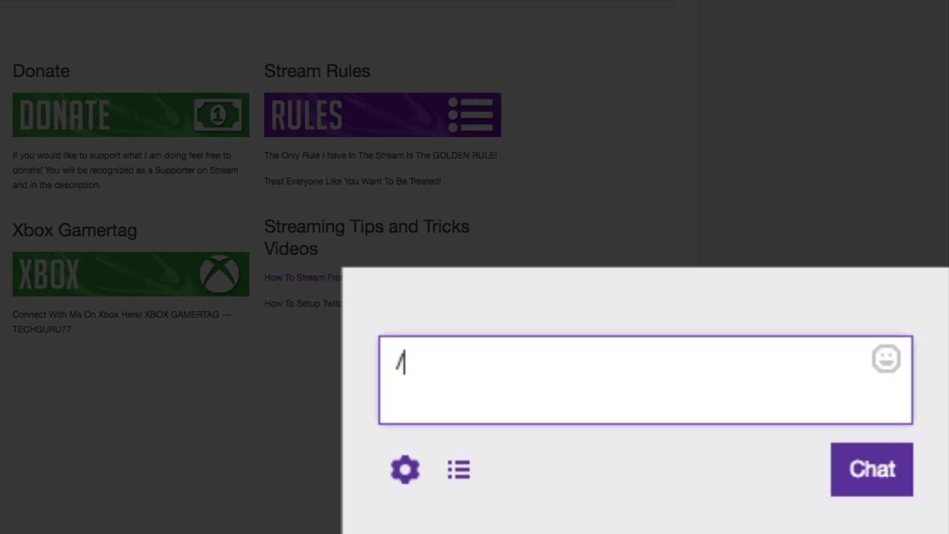
text(slow )
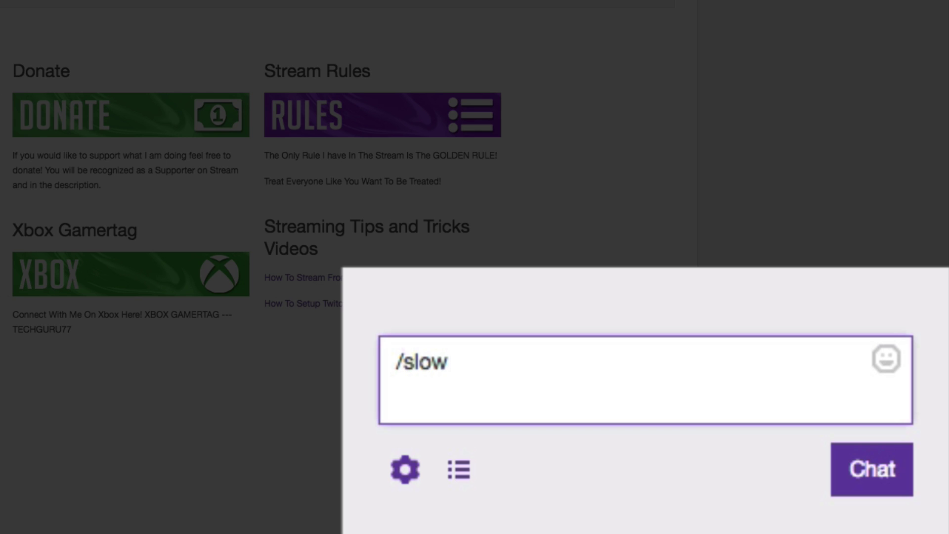
text(120)
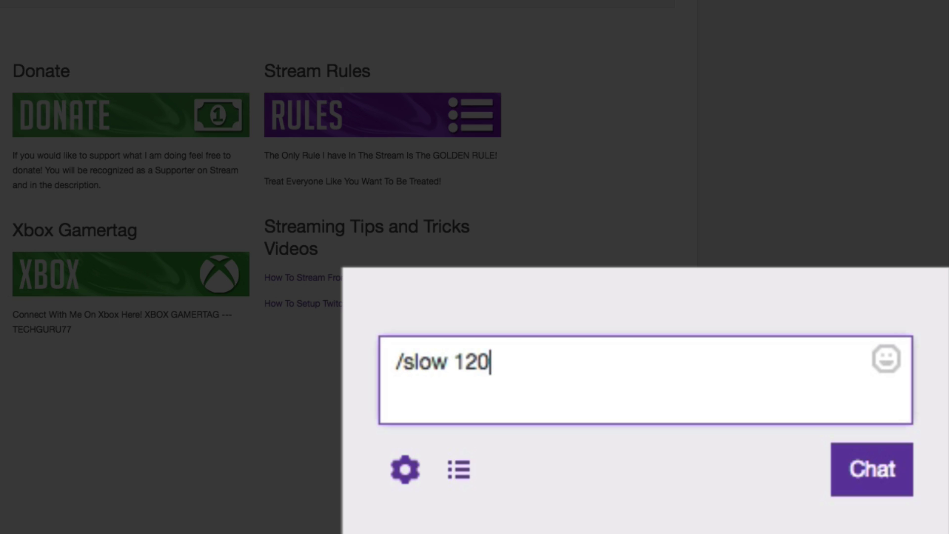
Enable 120-second slow mode with '/slow 120', then send '/slow off', which returns slow-mode usage help
key(Return)
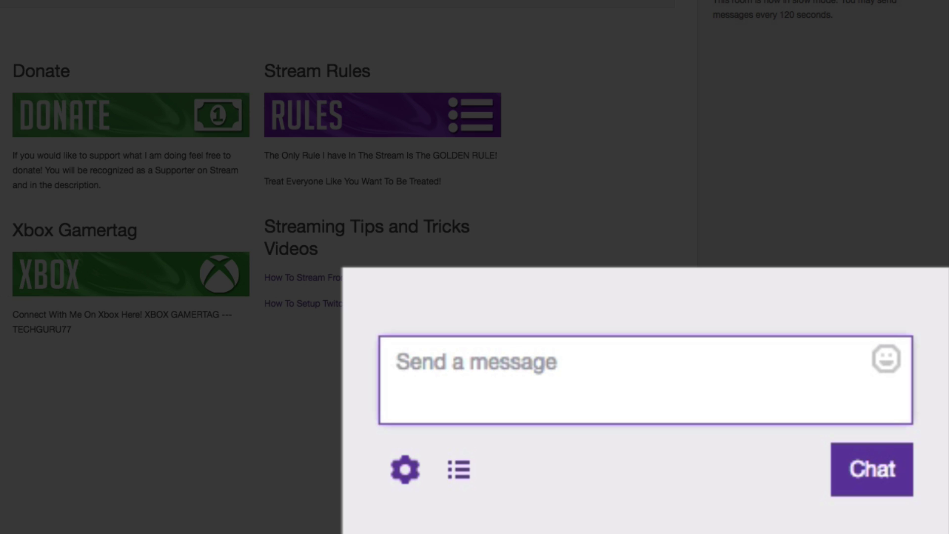
text(/slow off)
key(Return)
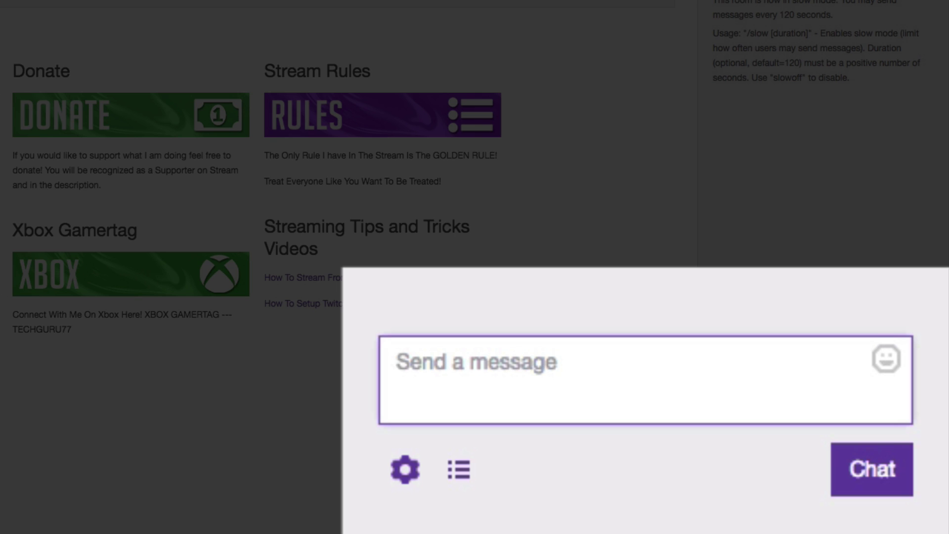
text(/subscribers)
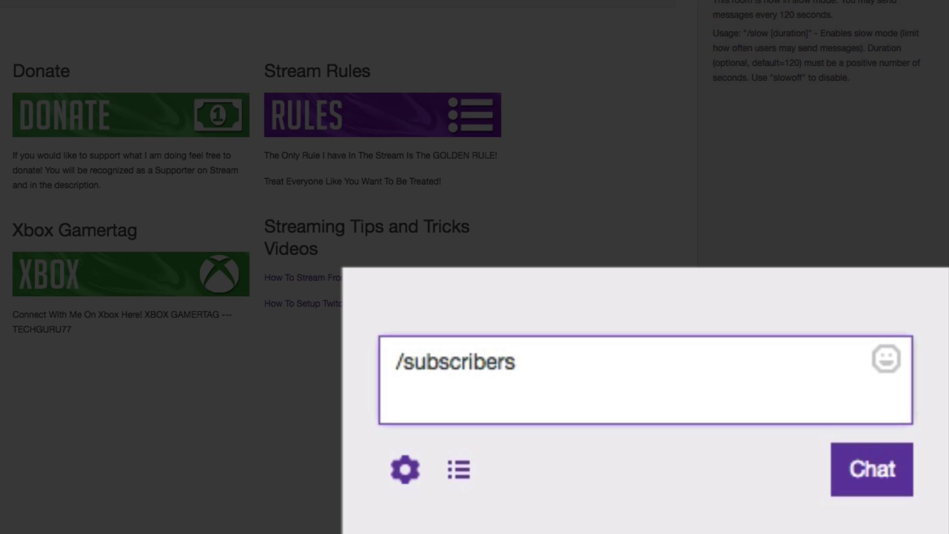
Make chat subscribers-only with '/subscribers', then send '/subscribers off', returning usage help
key(Return)
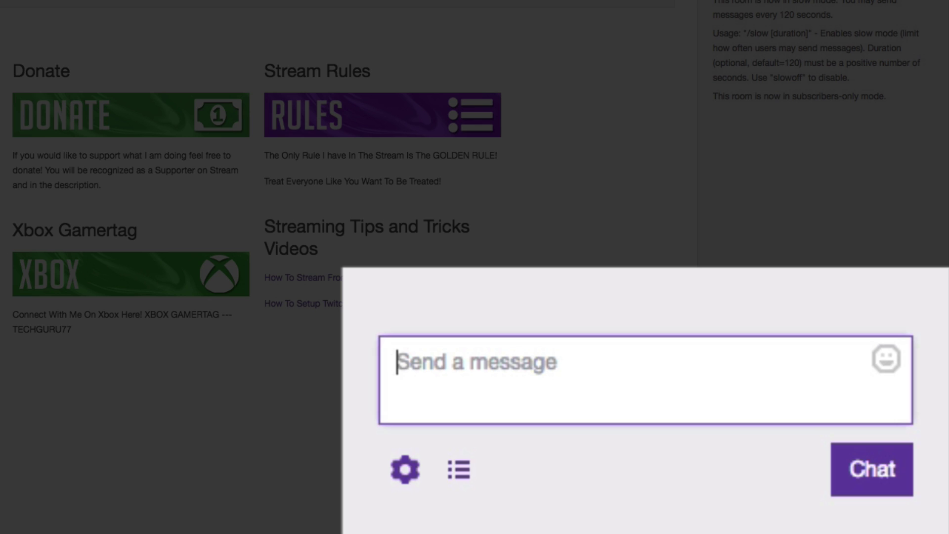
text(/subscribers off)
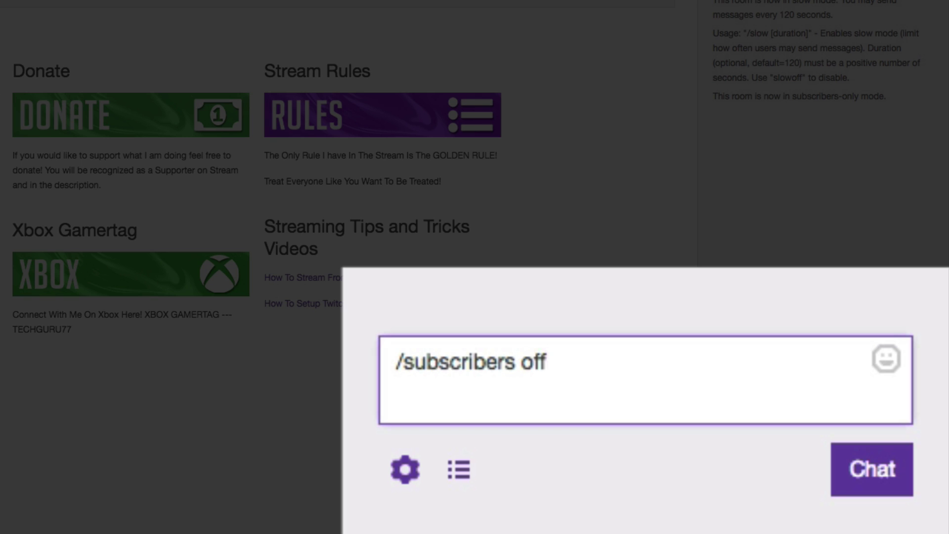
key(Return)
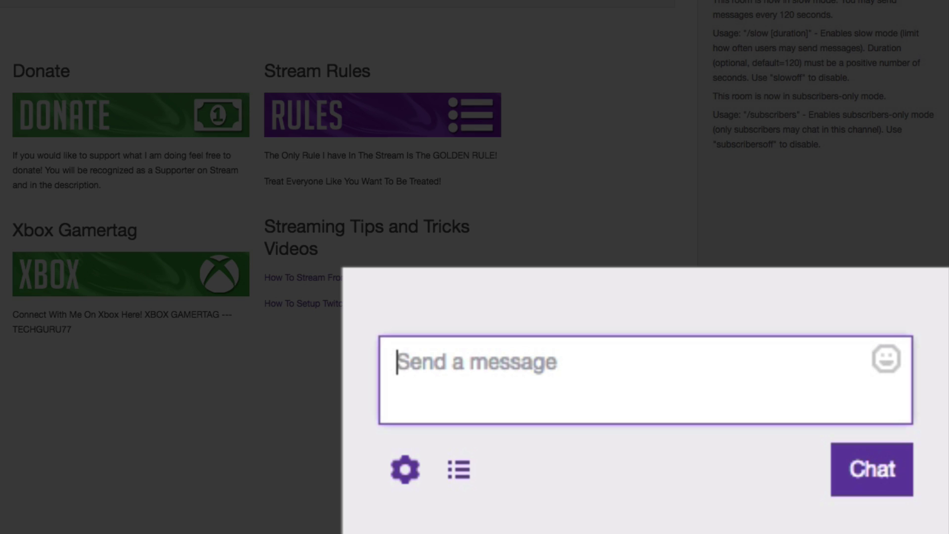
text(/clear)
Wipe the chat history with '/clear', leaving only the moderator-cleared notice
key(Return)
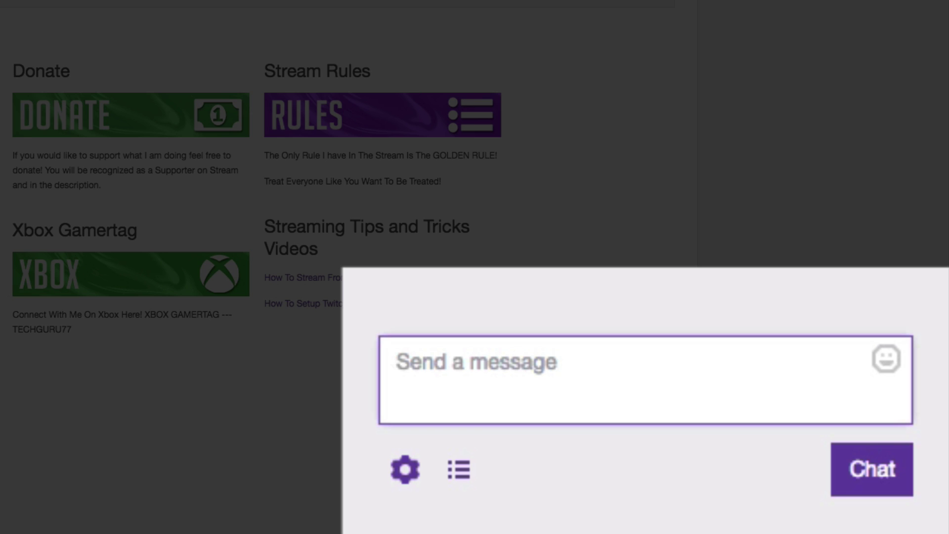